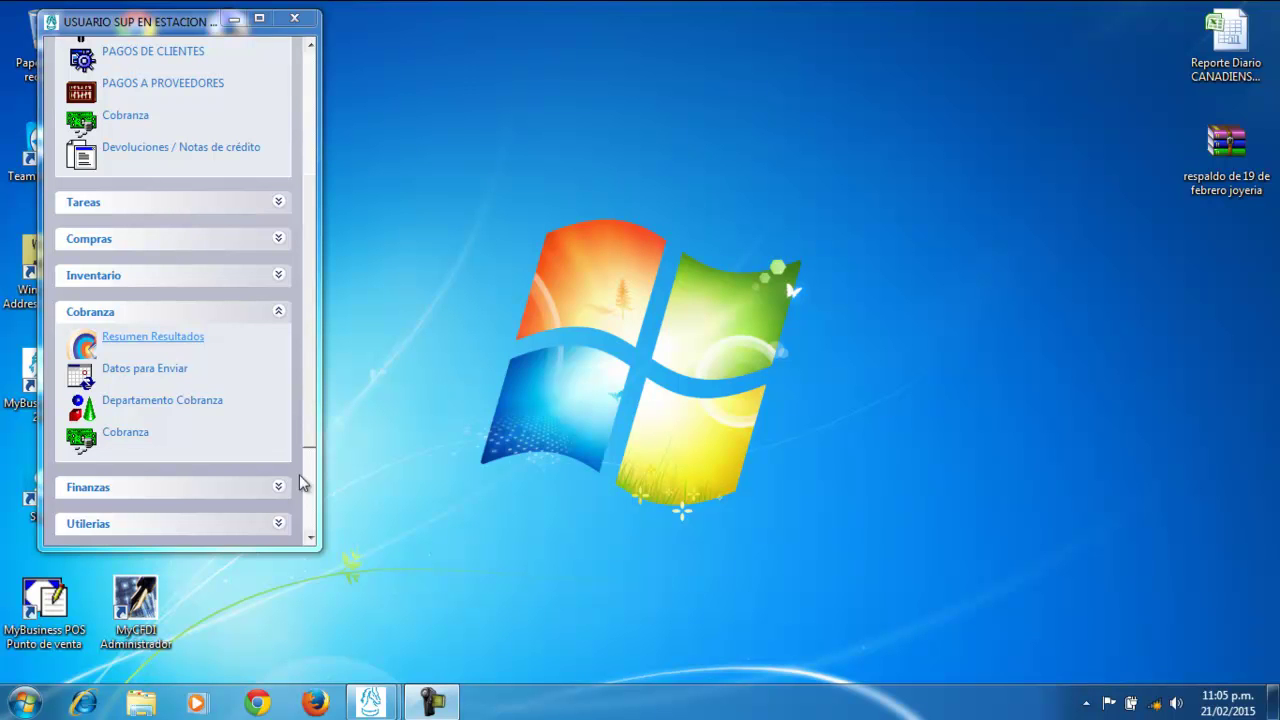
Open the Departamento Cobranza window from the Cobranza menu and move it higher on screen
left_click(168, 402)
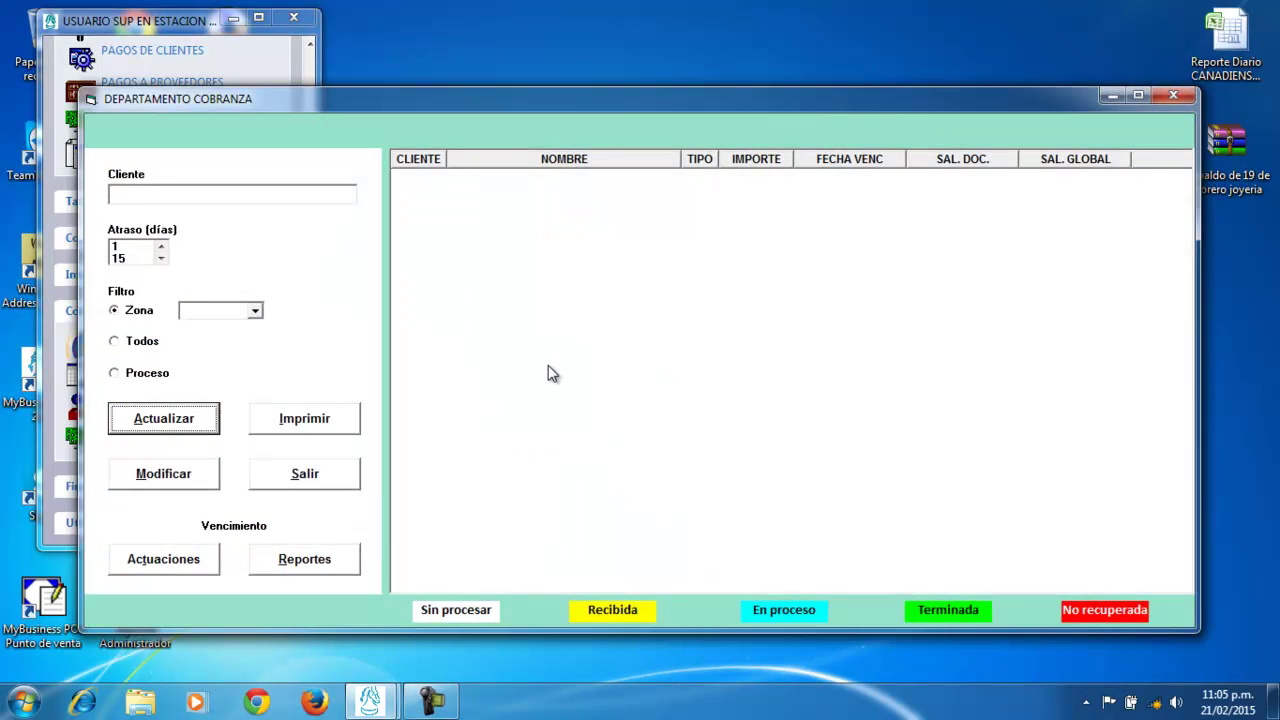
left_click_drag(615, 116, 627, 76)
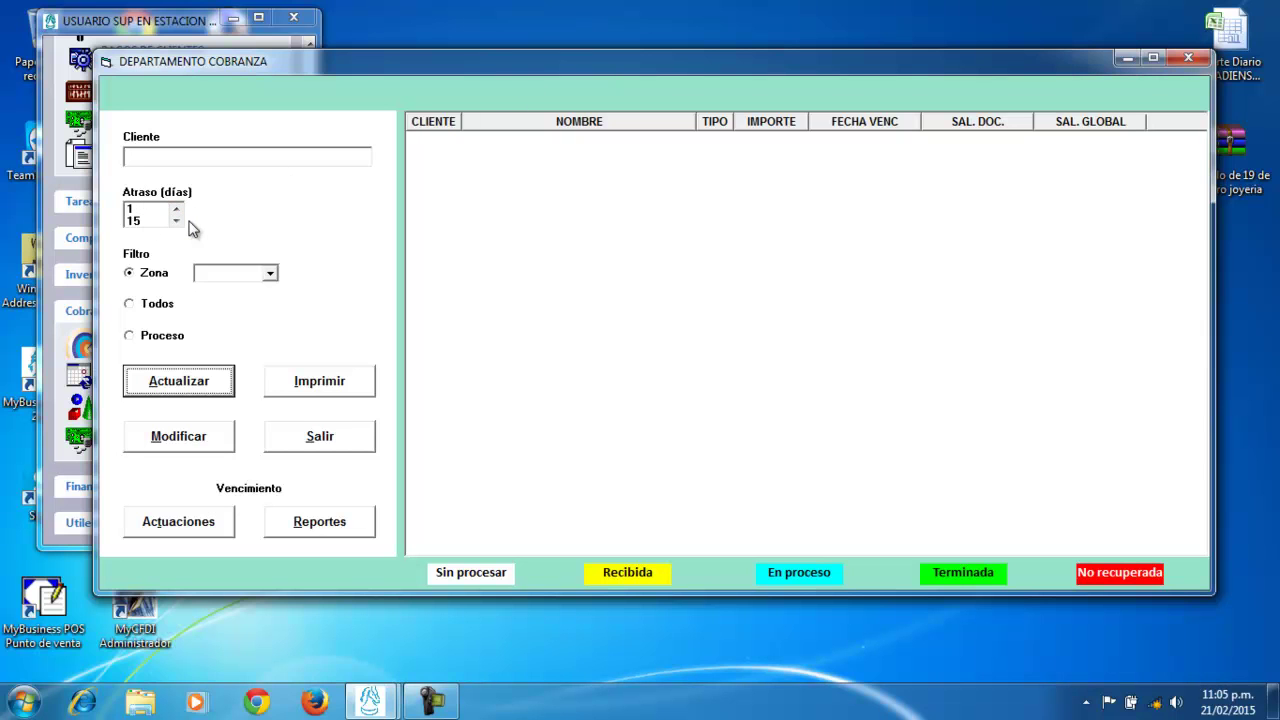
left_click(272, 273)
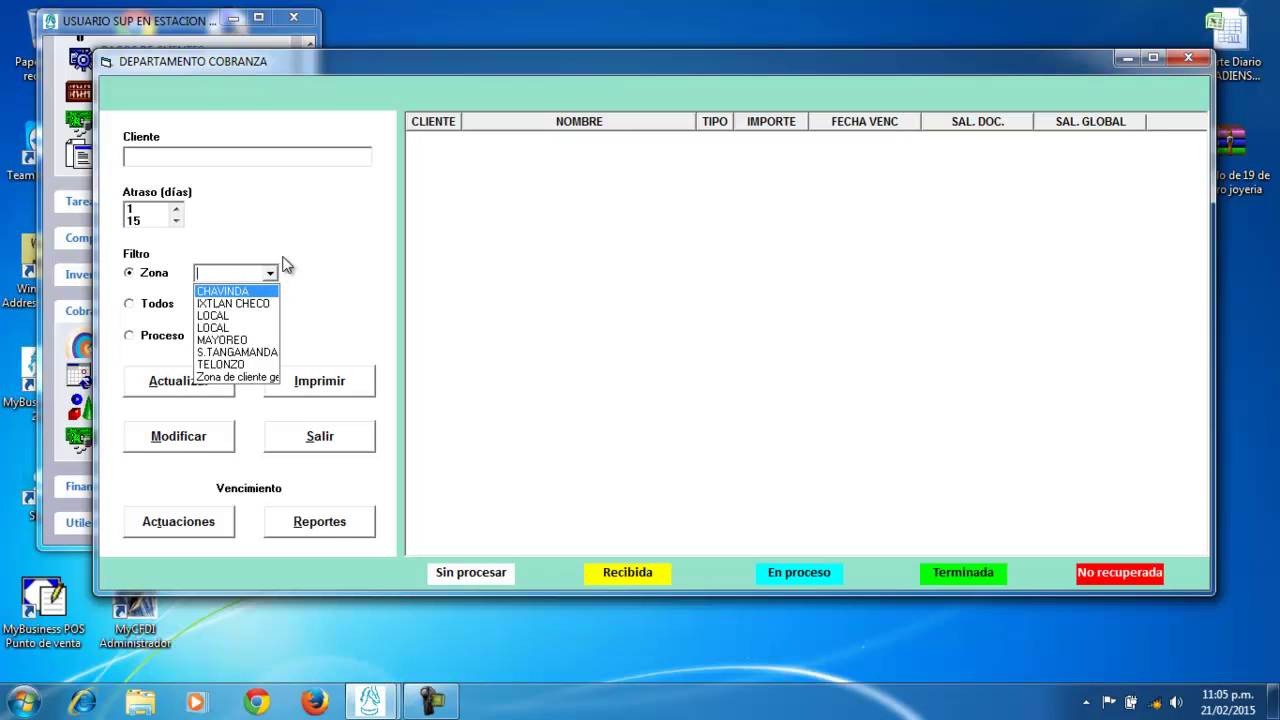
Choose MAYOREO as the collections zone
left_click(249, 340)
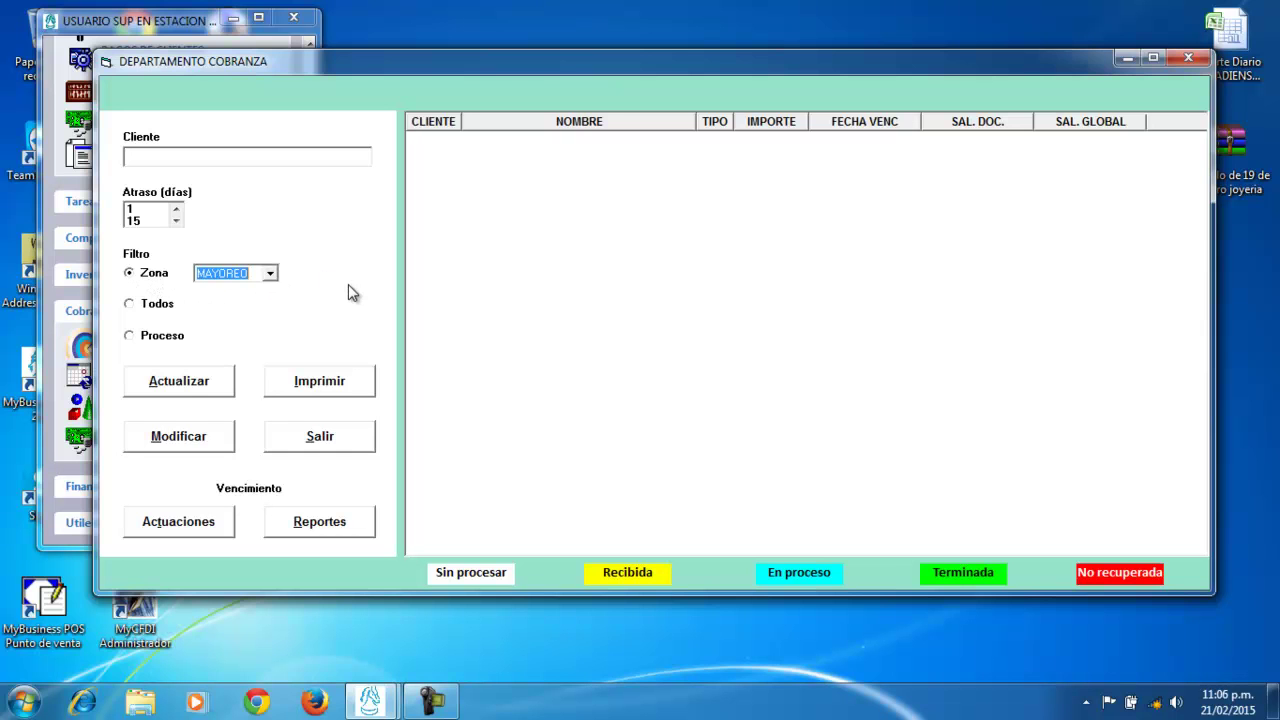
Refresh the grid to list the MAYOREO zone's overdue REM accounts
left_click(180, 385)
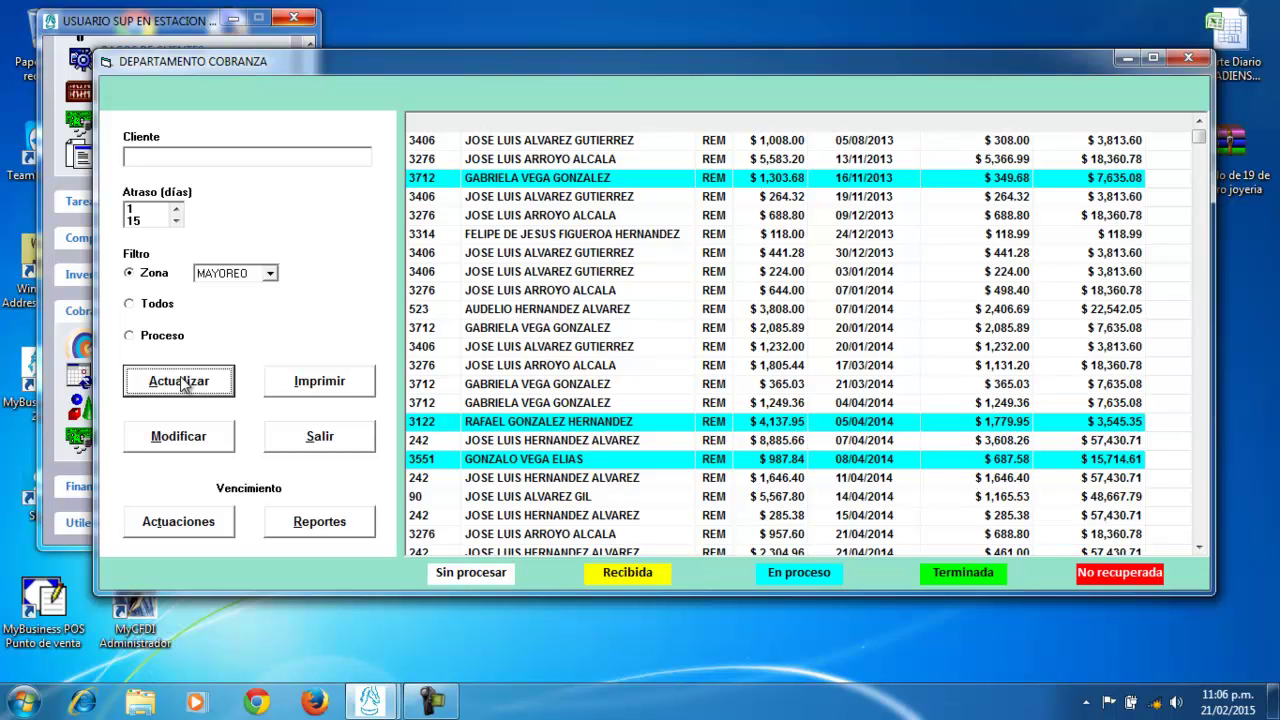
left_click(182, 386)
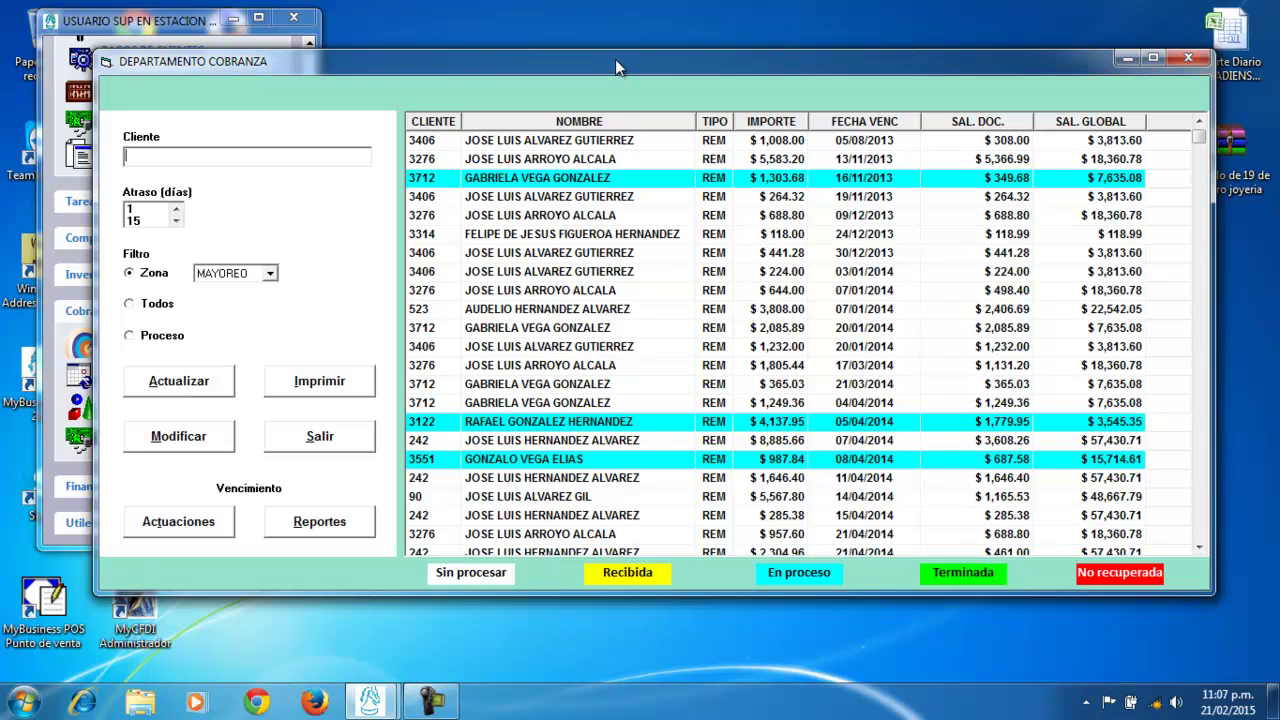
Maximize the collections window and filter the grid to the searched client's seven REM documents
left_click_drag(615, 61, 615, 46)
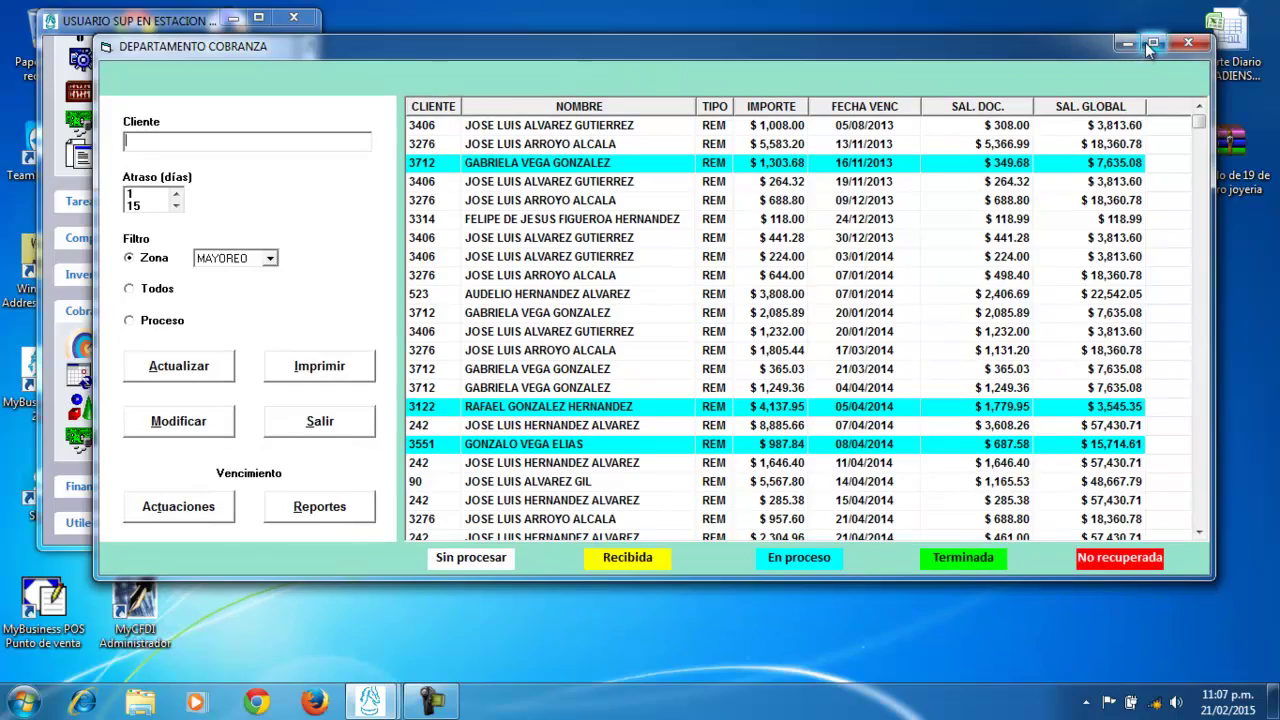
left_click(1152, 43)
mouse_move(1268, 97)
left_mouse_down()
mouse_move(1272, 622)
mouse_move(1268, 86)
left_mouse_up()
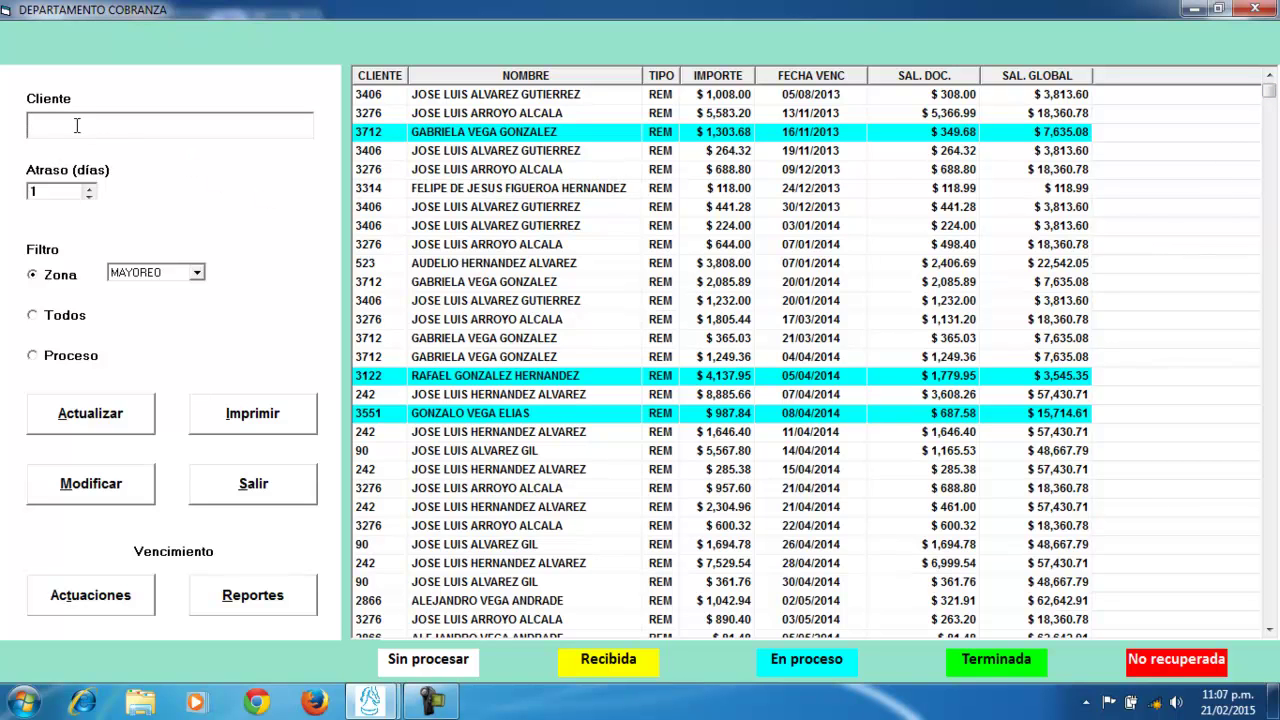
left_click(112, 430)
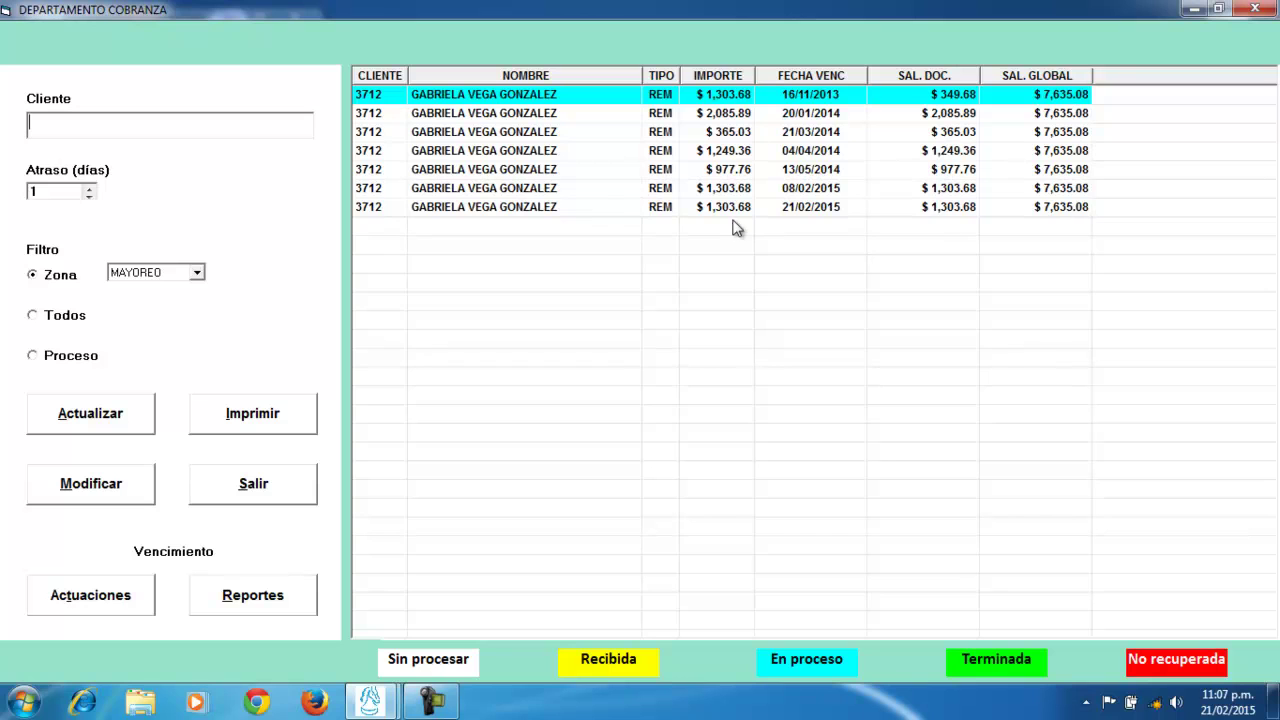
Open Seguimiento Cobranza for the client's first overdue REM document
left_click(486, 97)
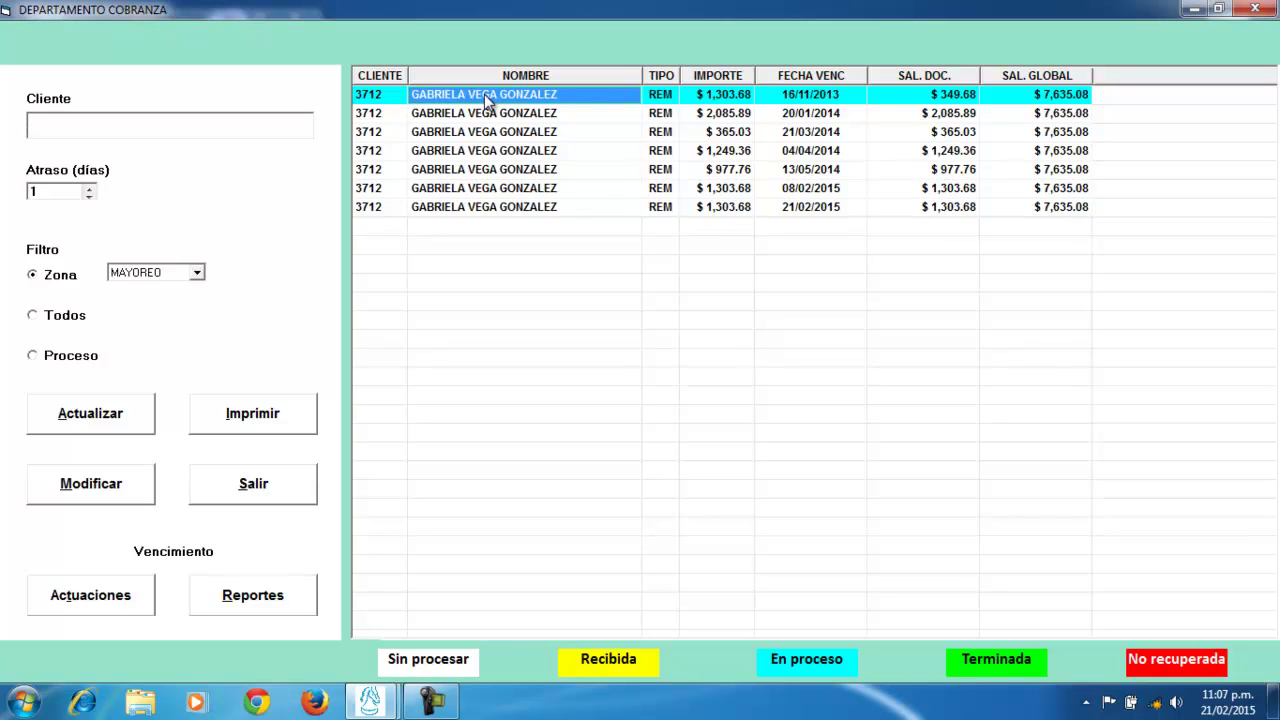
left_click(91, 486)
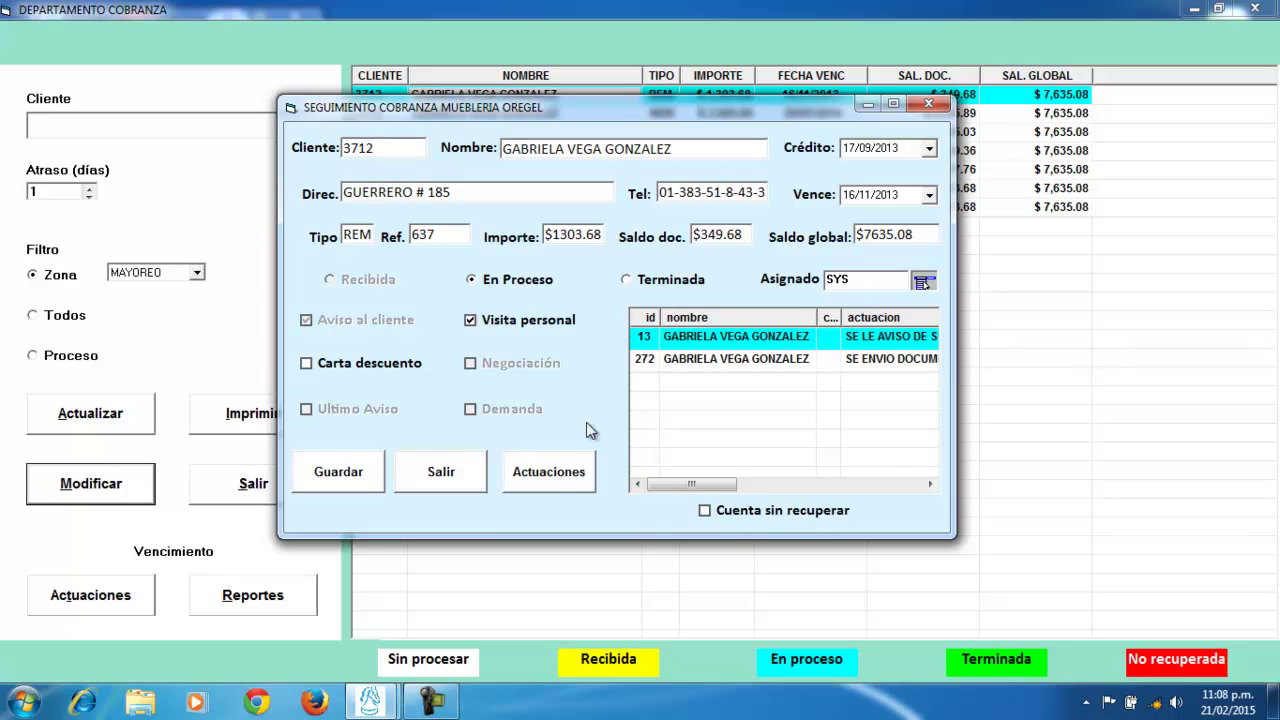
Review the two logged collection actions in Actuaciones, then close the follow-up form
left_click(549, 472)
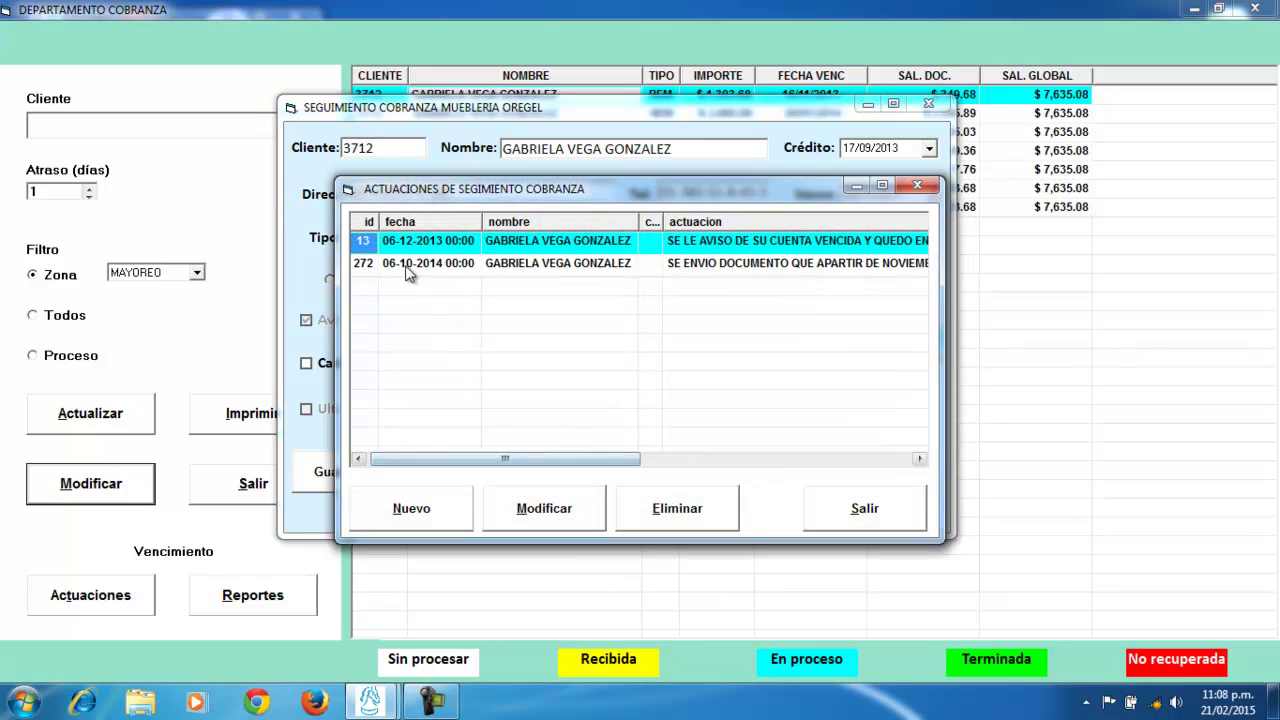
left_click(420, 242)
left_click_drag(512, 458, 789, 458)
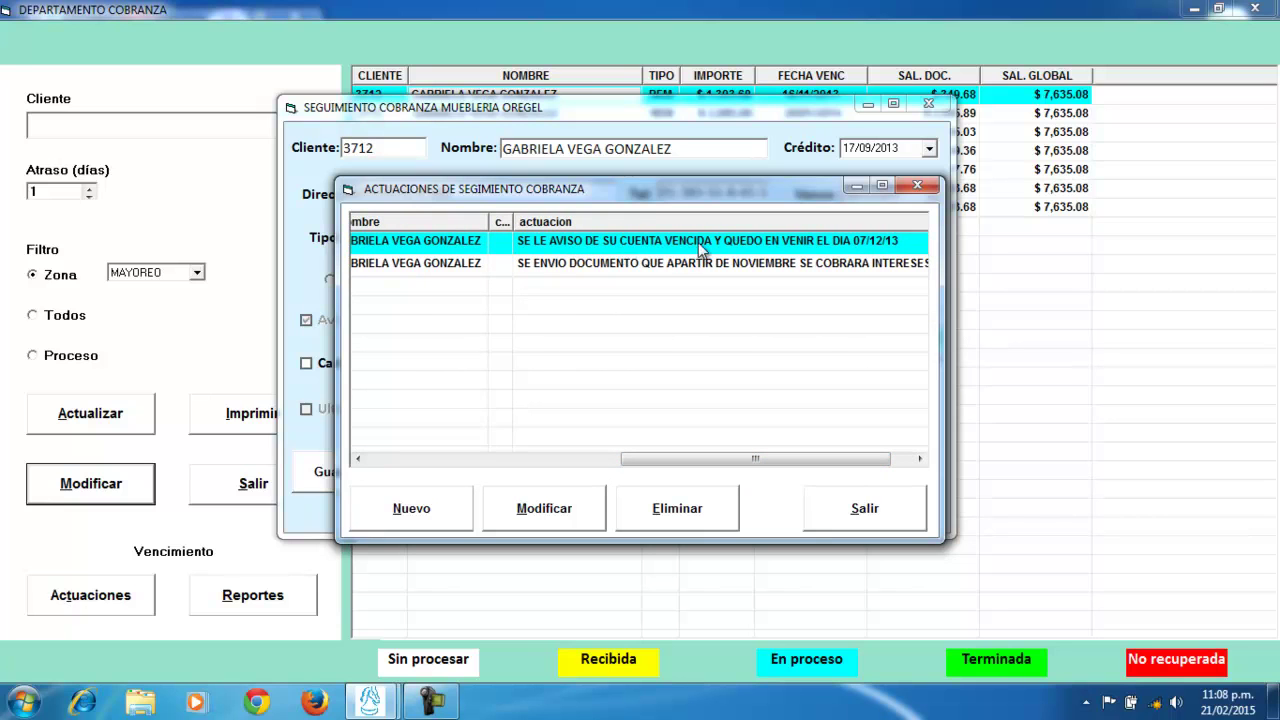
left_click_drag(783, 465, 528, 466)
left_click(553, 265)
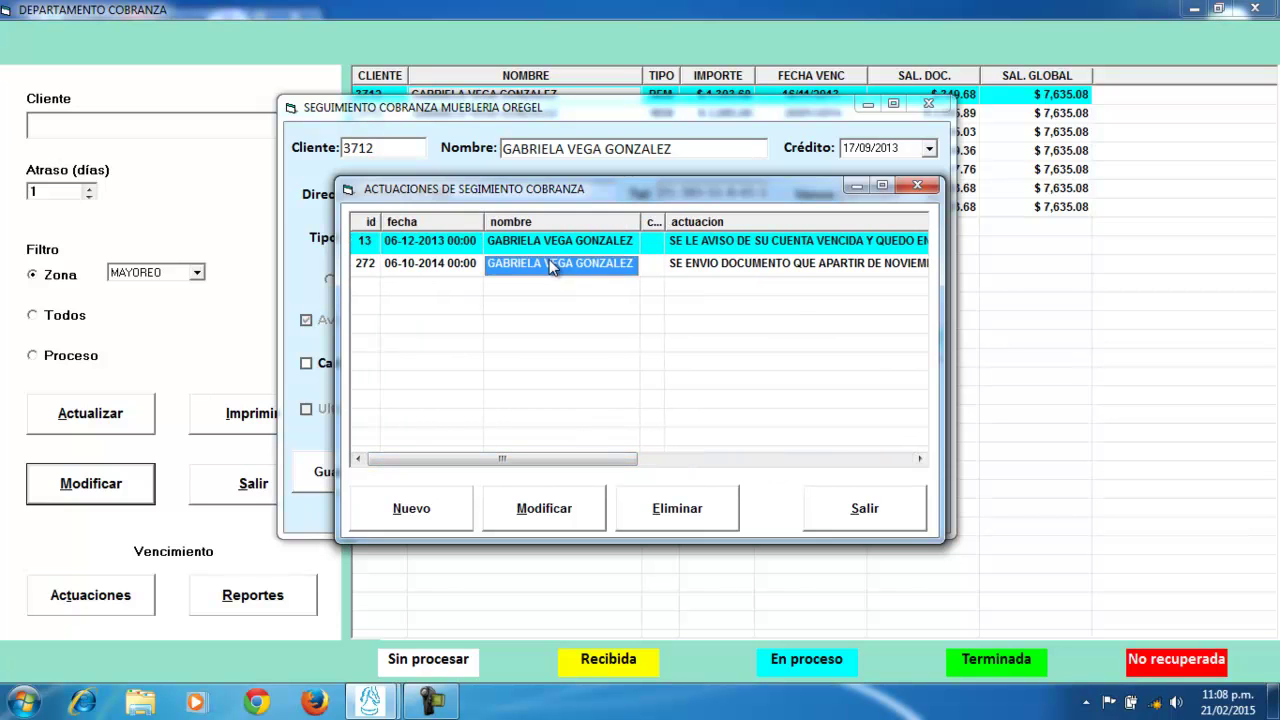
left_click(884, 512)
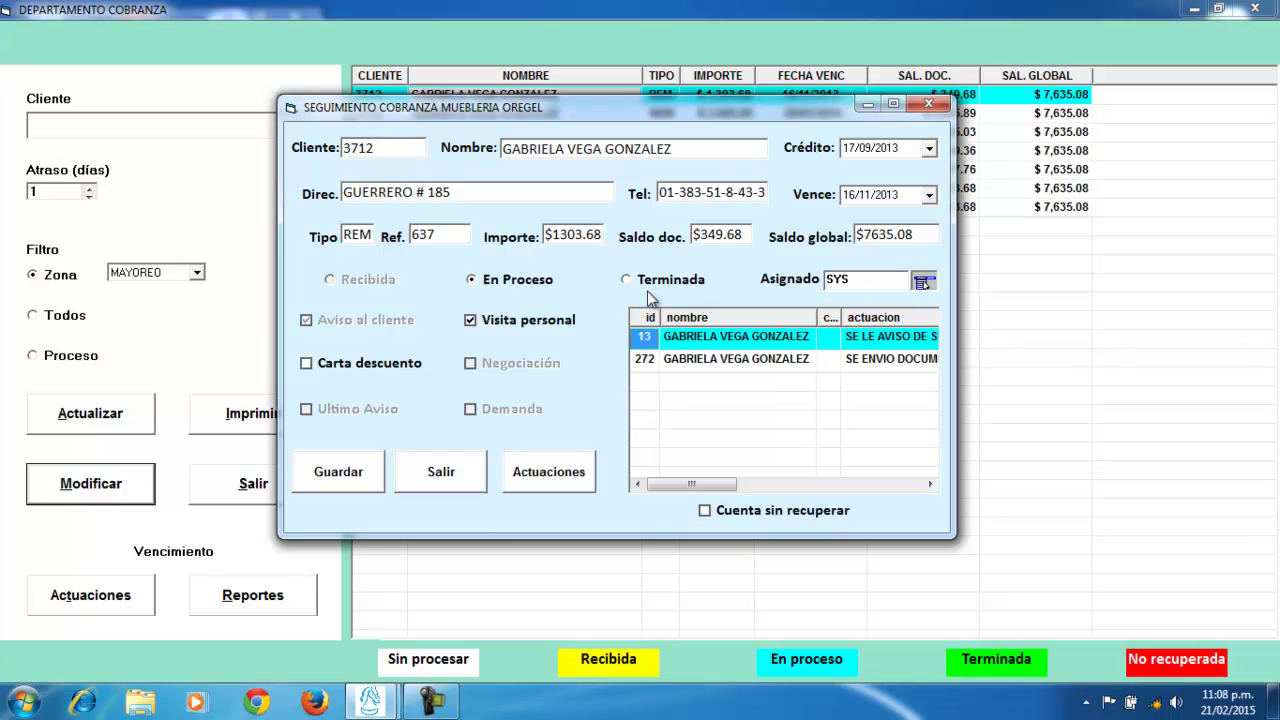
left_click(928, 104)
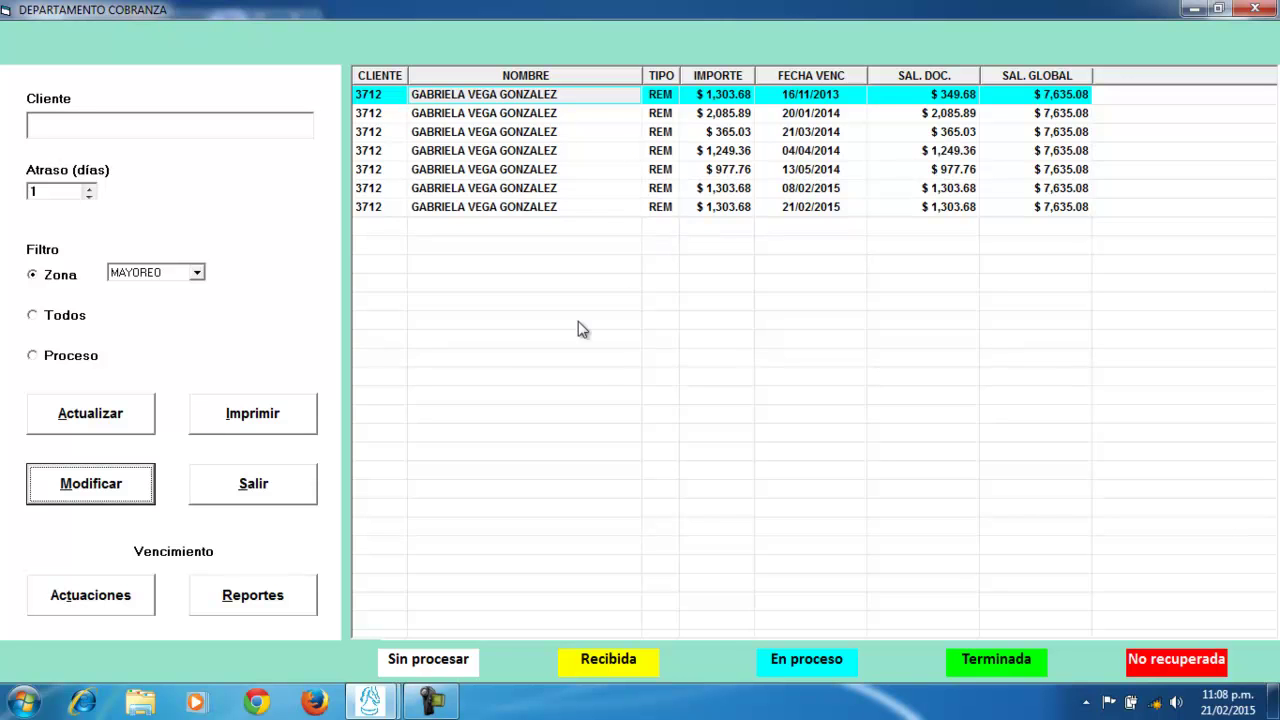
Filter by Proceso status and refresh to show every client's in-process accounts
left_click(68, 357)
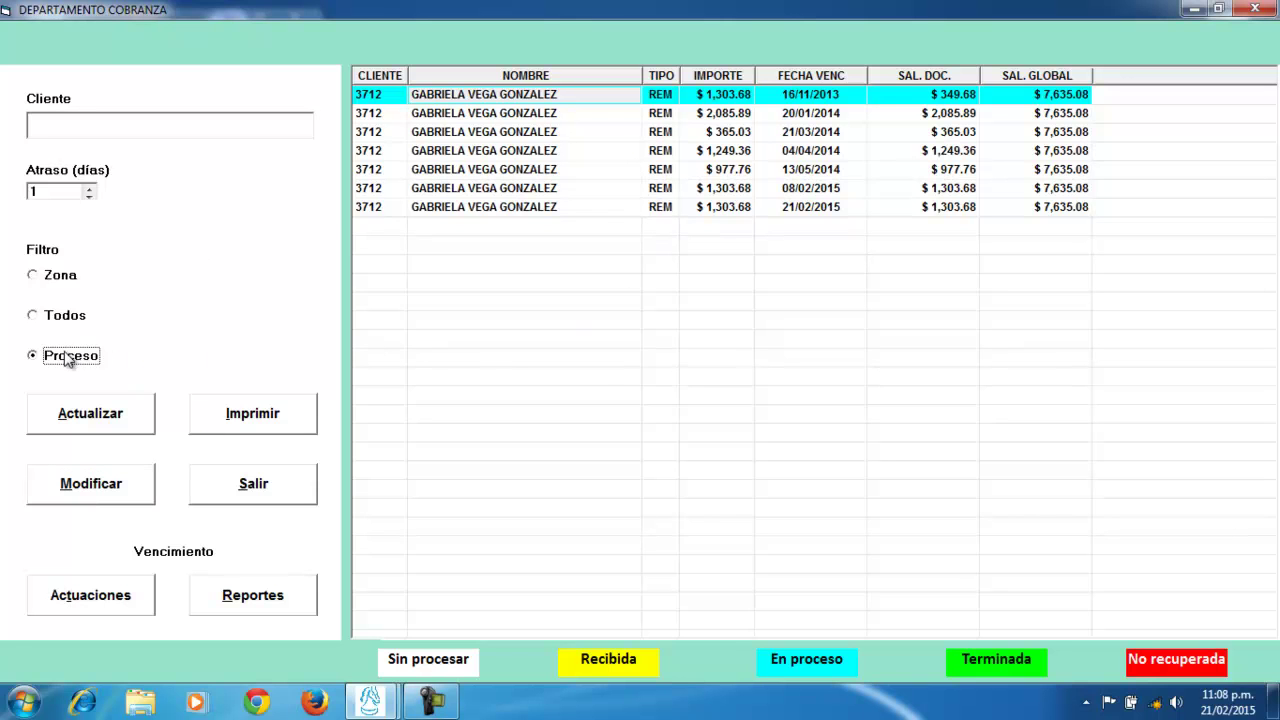
left_click(103, 424)
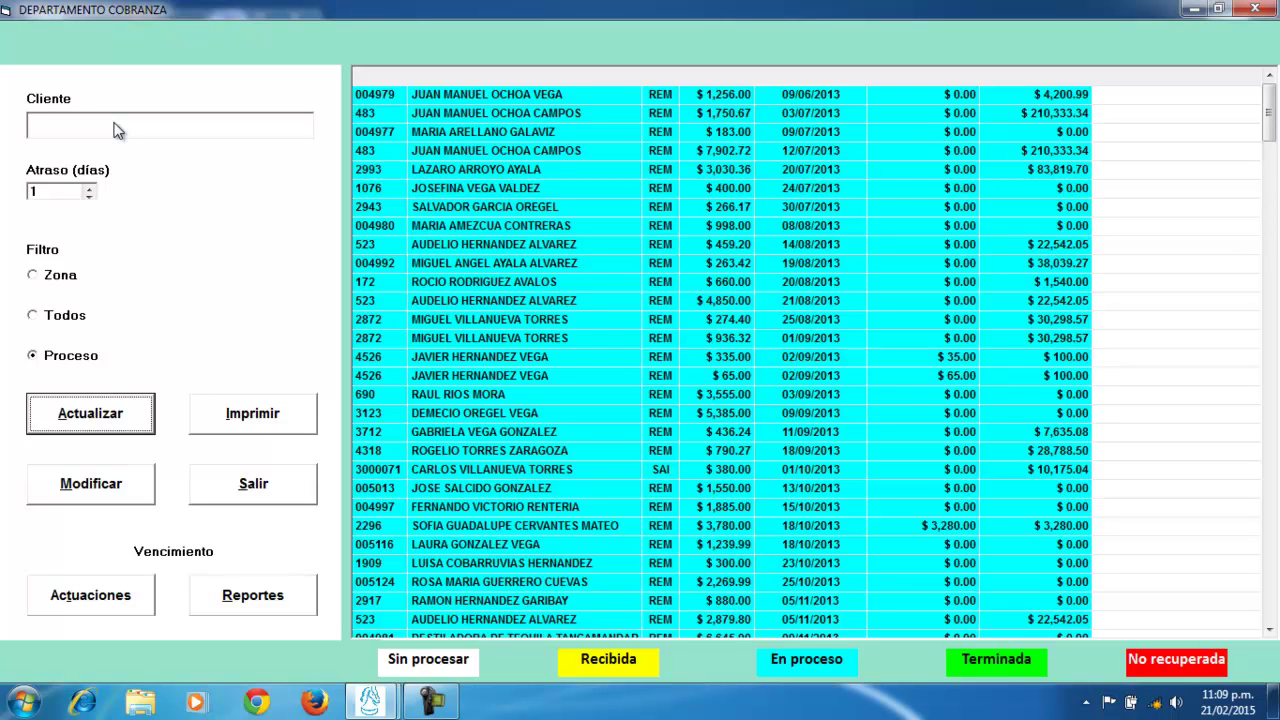
left_click(115, 122)
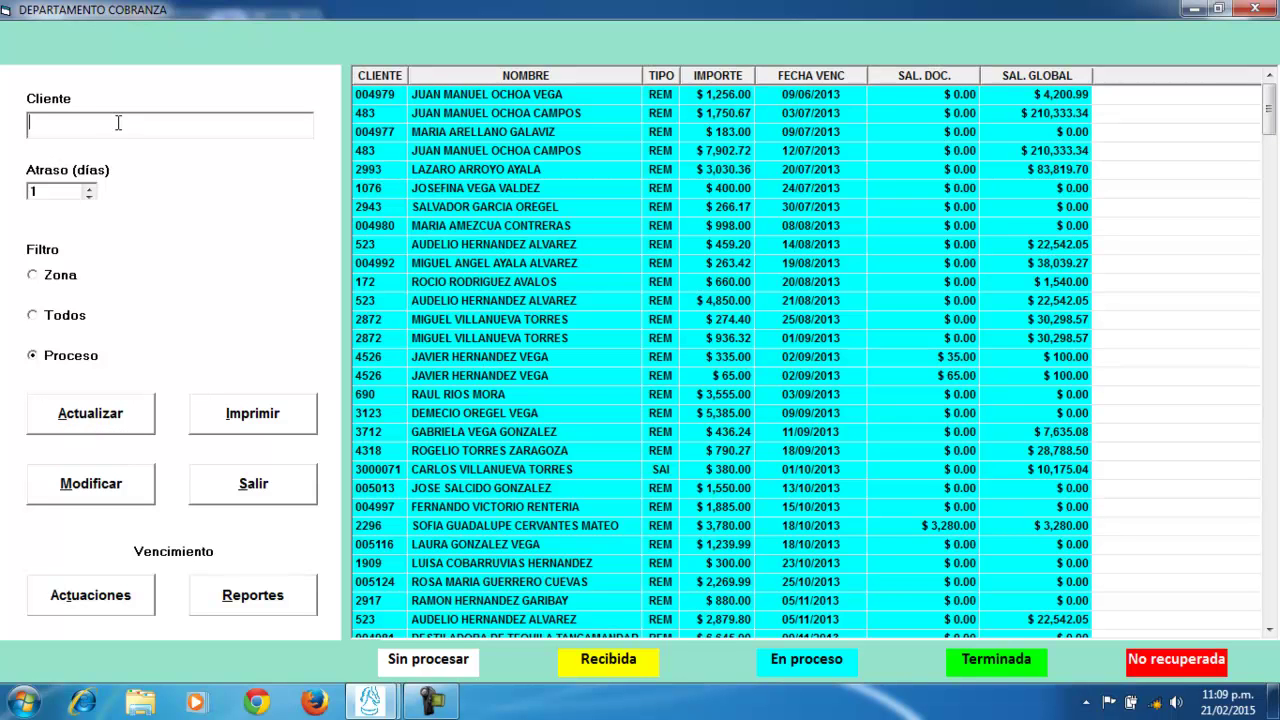
type("JUE")
key("BackSpace")
key("BackSpace")
key("BackSpace")
left_click(122, 414)
left_click(92, 600)
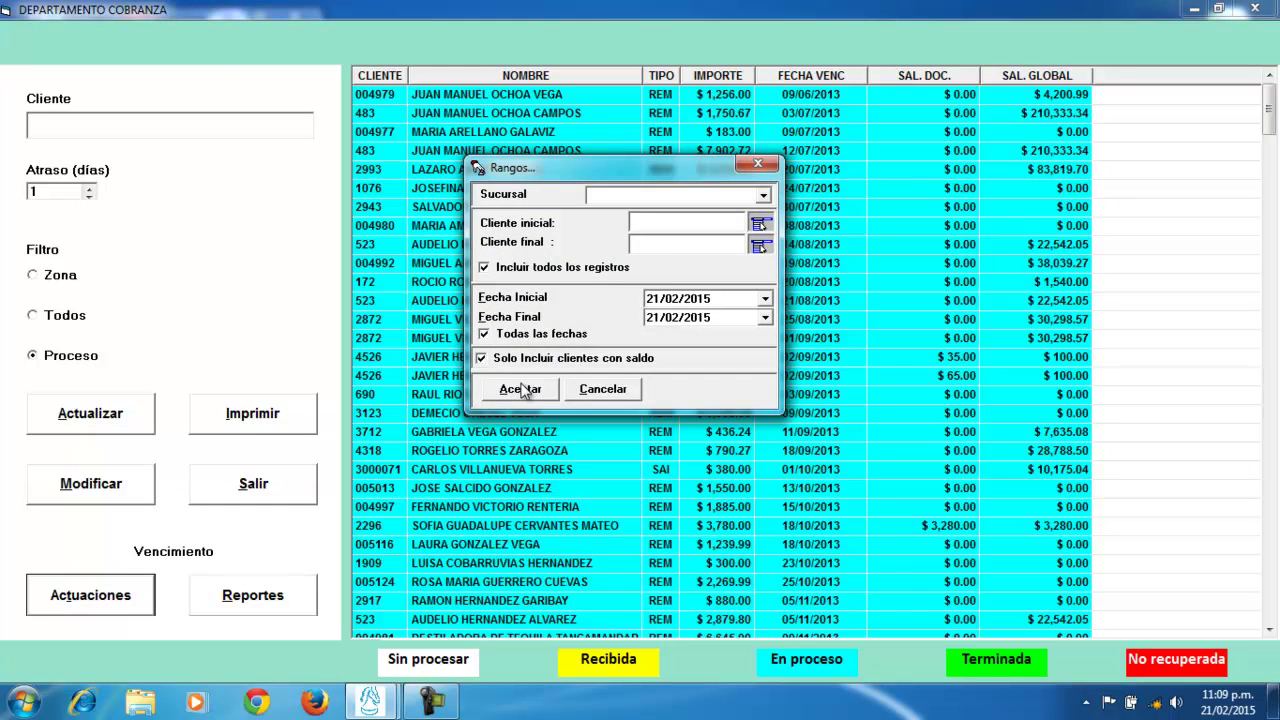
left_click(528, 387)
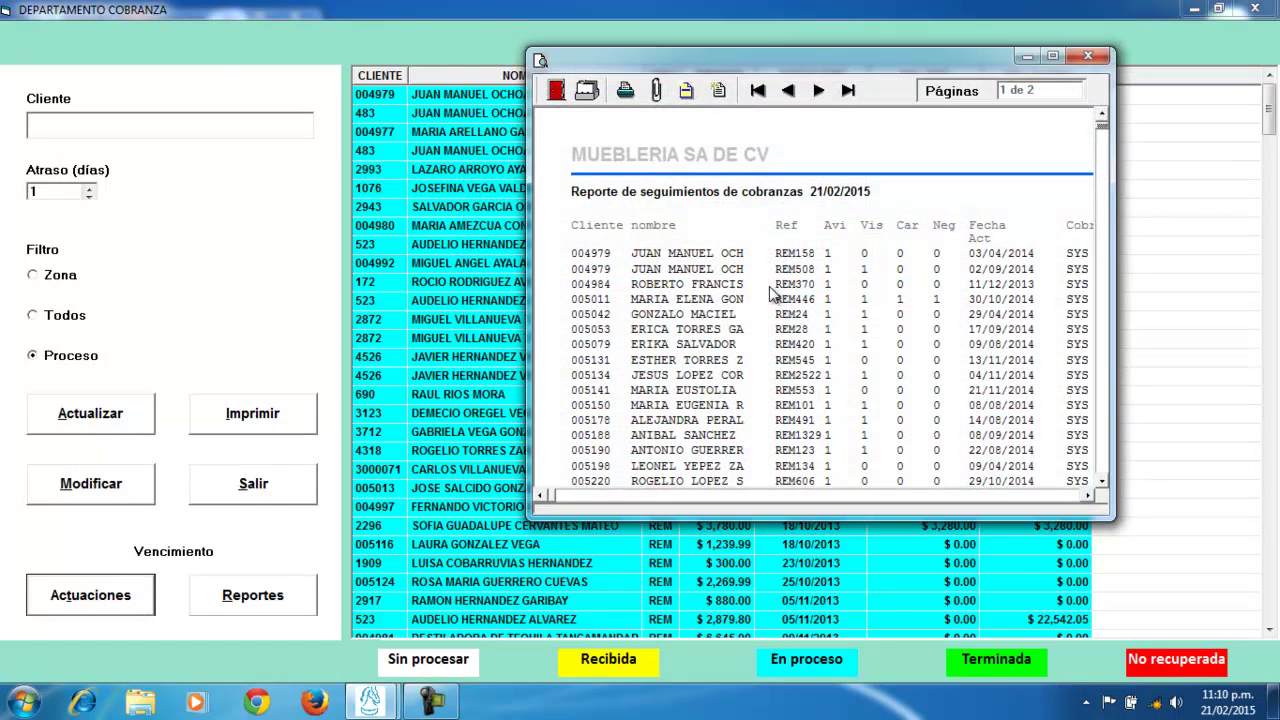
left_click(1084, 56)
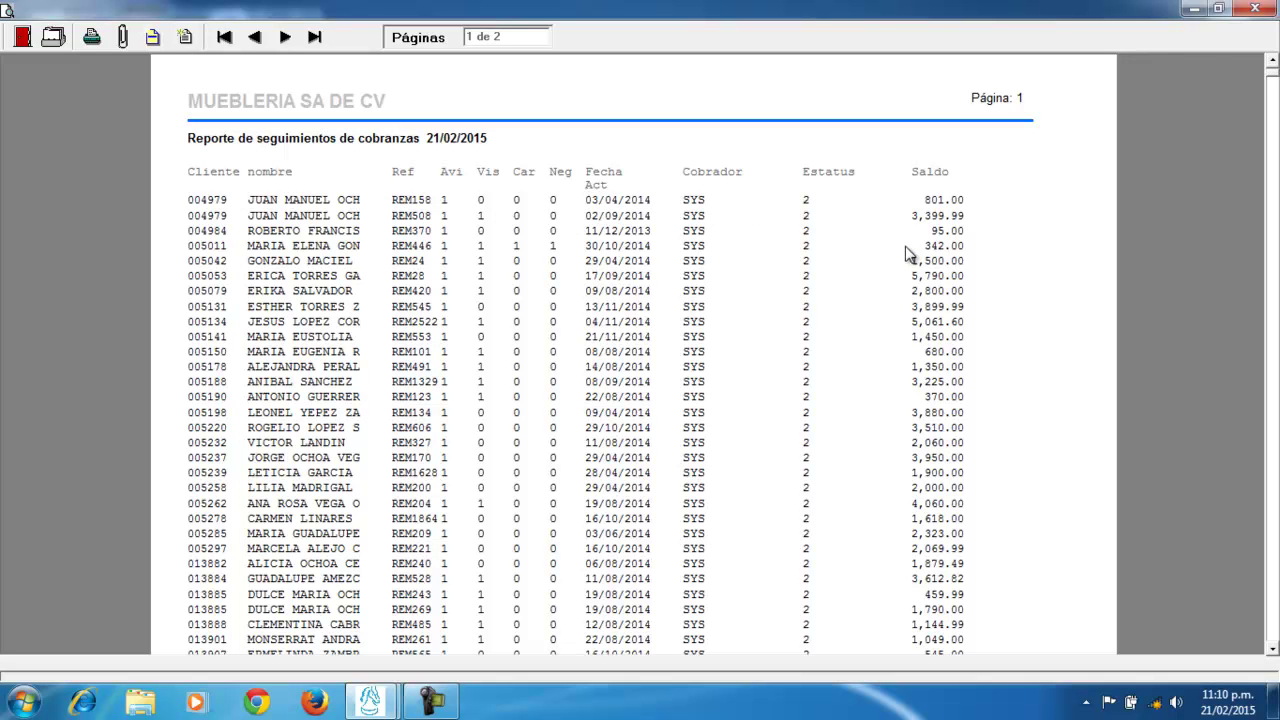
left_click(1256, 9)
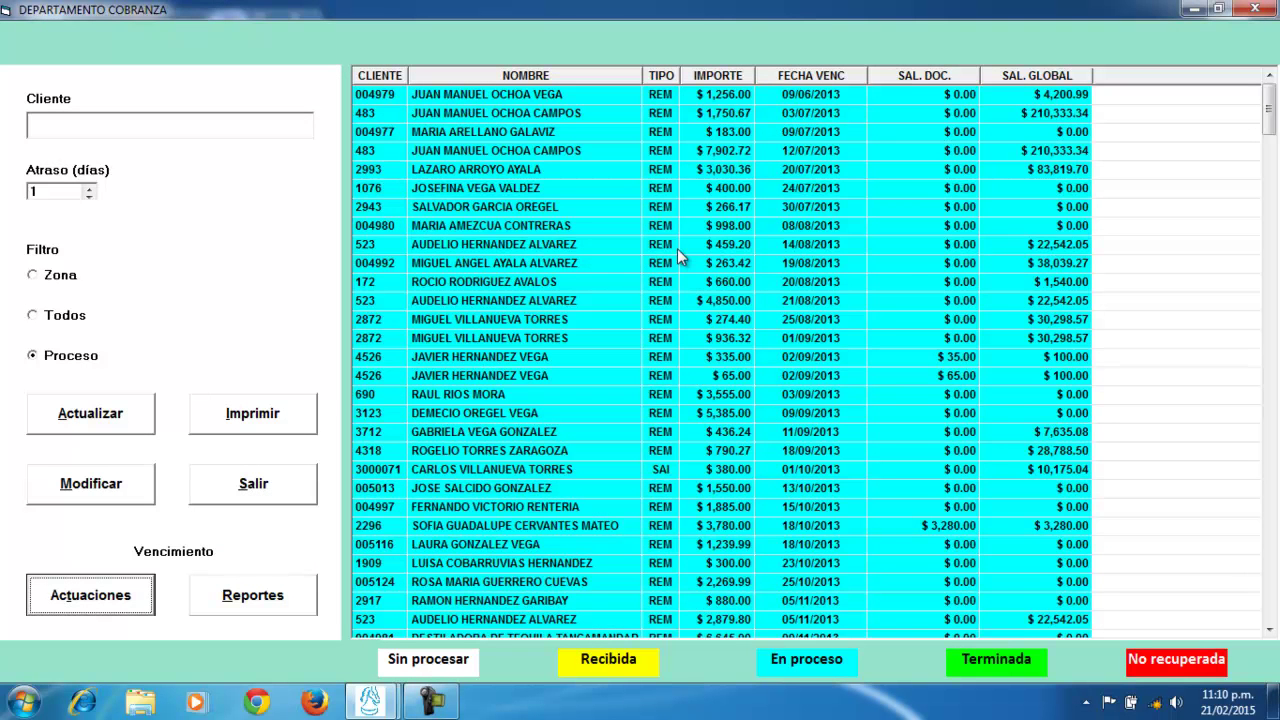
left_click(295, 605)
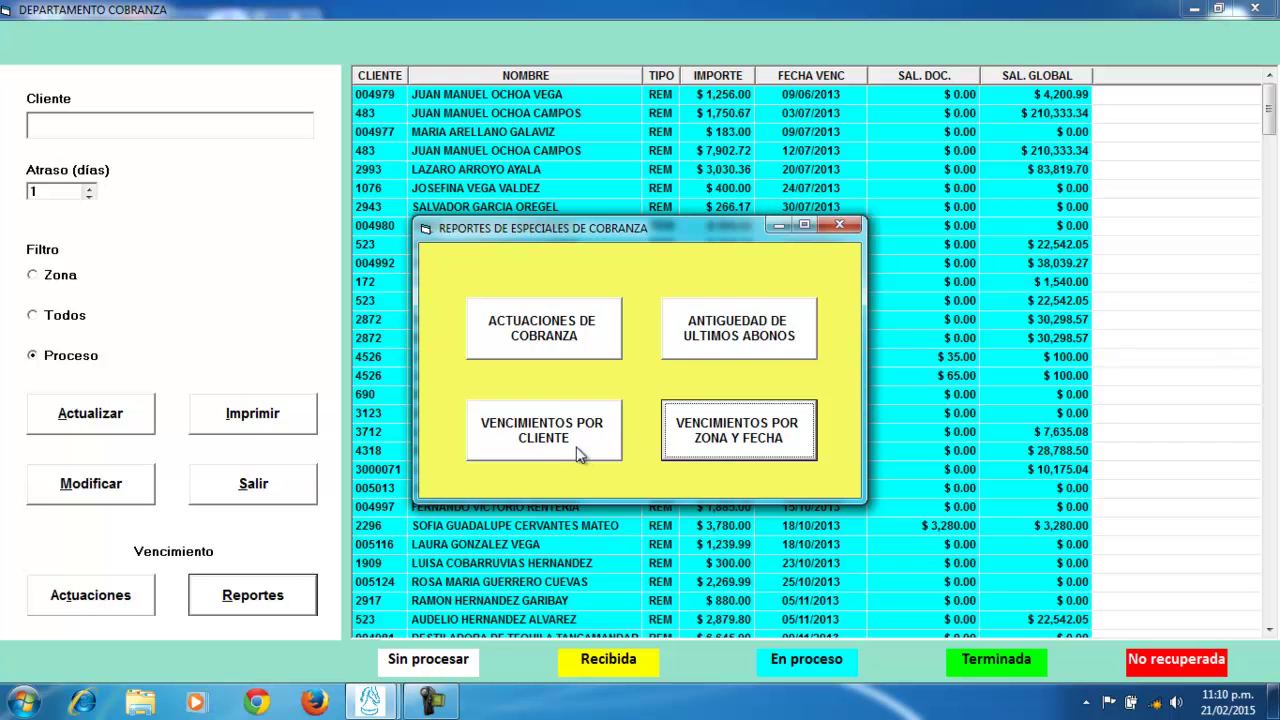
left_click(840, 228)
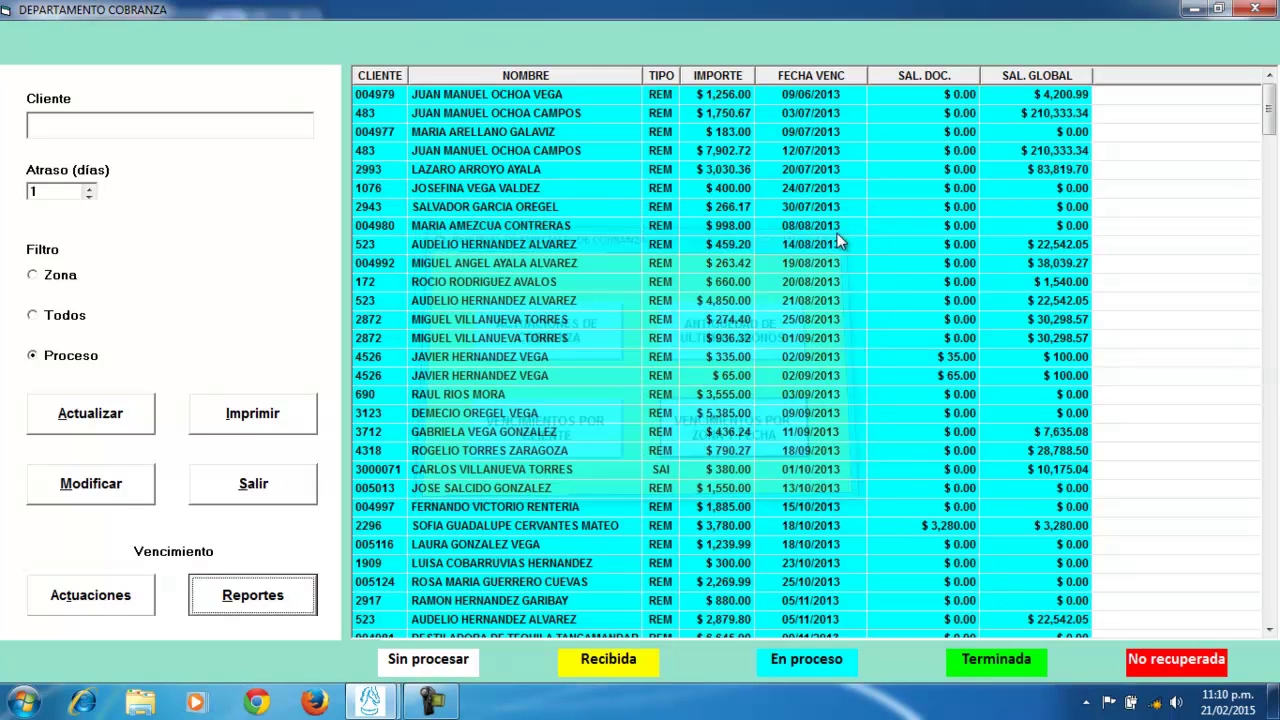